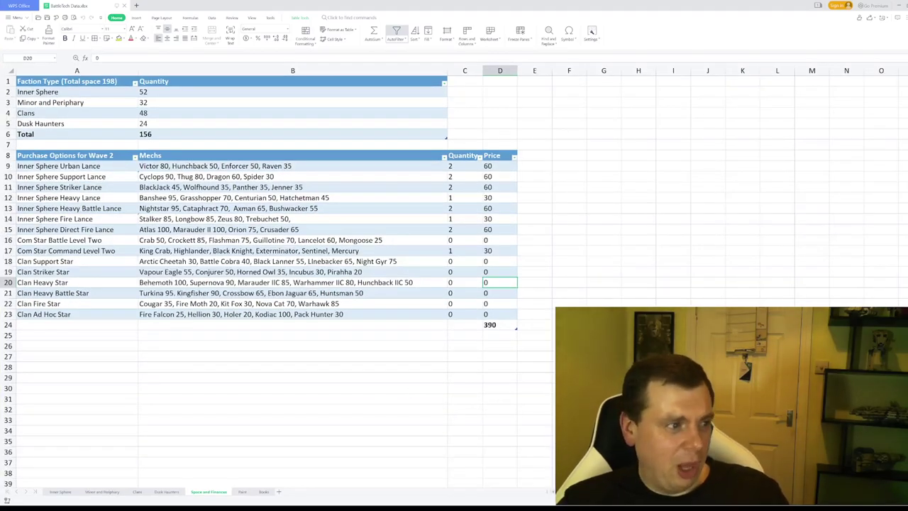
- Examine the Wave 2 purchase options at a larger scale and select the Clan Heavy Star's mech list
{"action": "scroll", "coordinate": [284, 213], "scroll_direction": "up", "scroll_amount": 3}
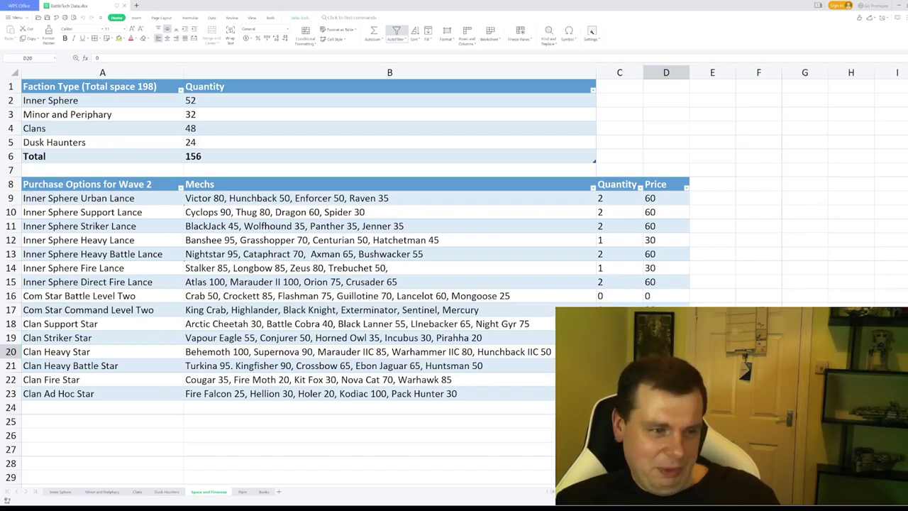
{"action": "left_click", "coordinate": [535, 355]}
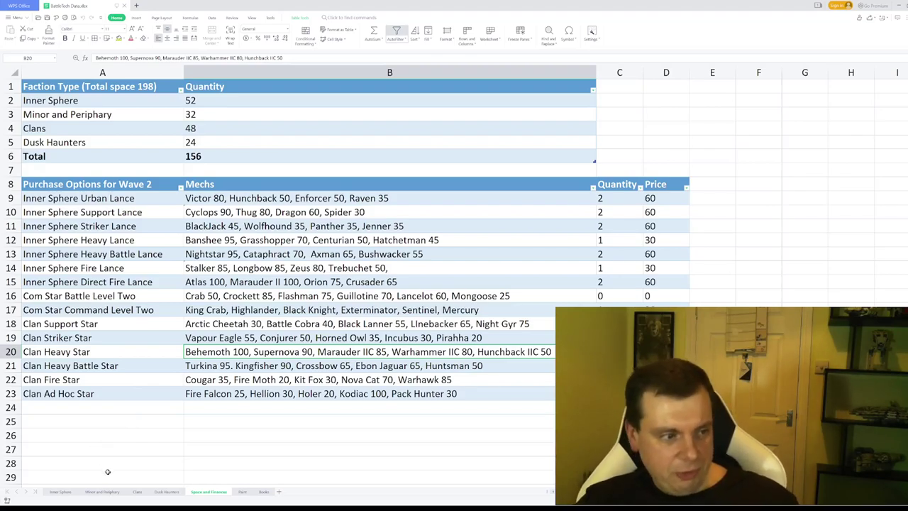
- Open the Inner Sphere sheet and review the Com Guards, Lyran Commonwealth and Federated Suns mech tables
{"action": "left_click", "coordinate": [60, 492]}
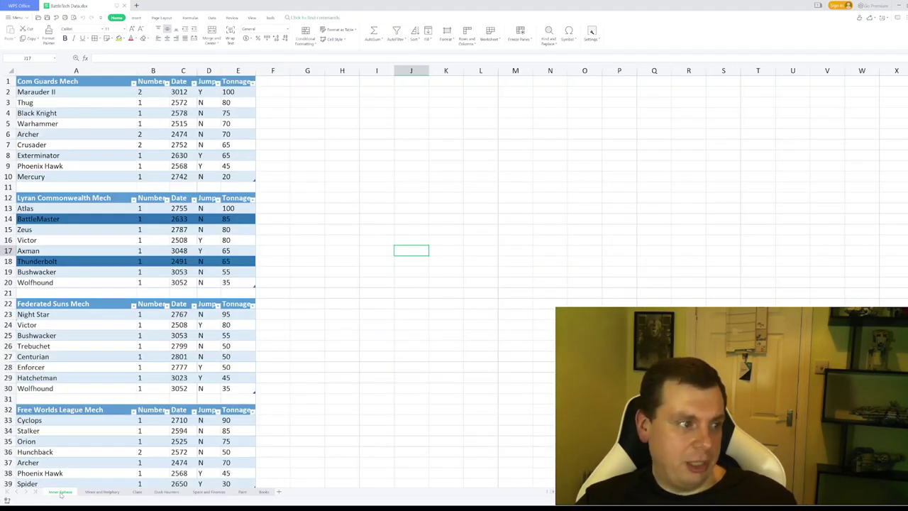
{"action": "scroll", "coordinate": [371, 339], "scroll_direction": "down", "scroll_amount": 11}
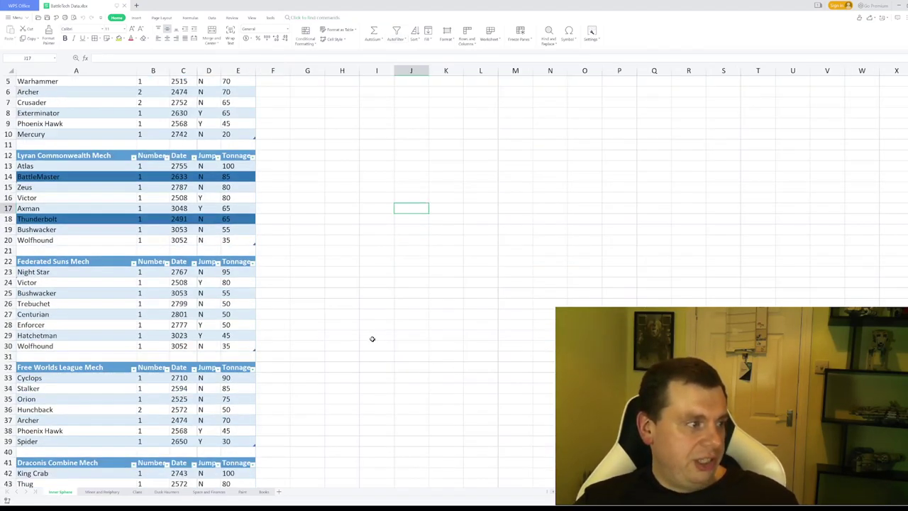
{"action": "scroll", "coordinate": [319, 351], "scroll_direction": "up", "scroll_amount": 11}
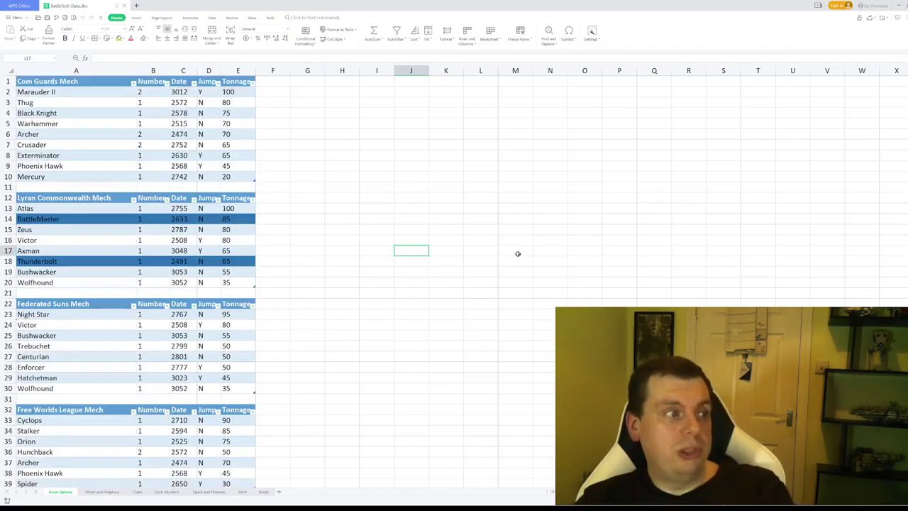
{"action": "scroll", "coordinate": [284, 206], "scroll_direction": "down", "scroll_amount": 1}
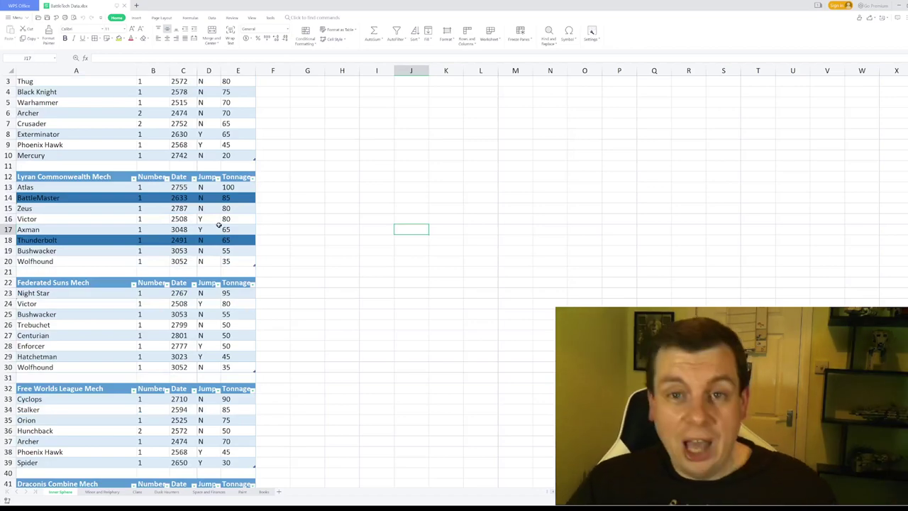
{"action": "scroll", "coordinate": [219, 225], "scroll_direction": "up", "scroll_amount": 1}
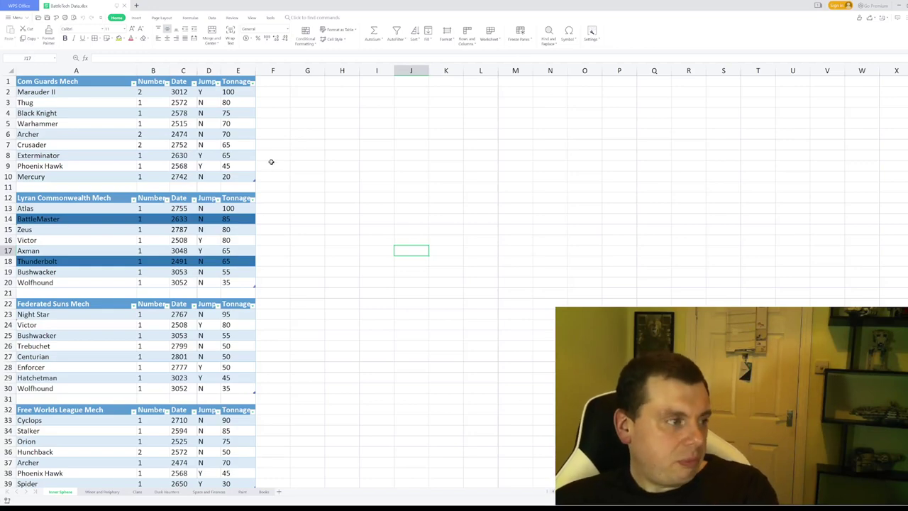
{"action": "scroll", "coordinate": [264, 185], "scroll_direction": "down", "scroll_amount": 2}
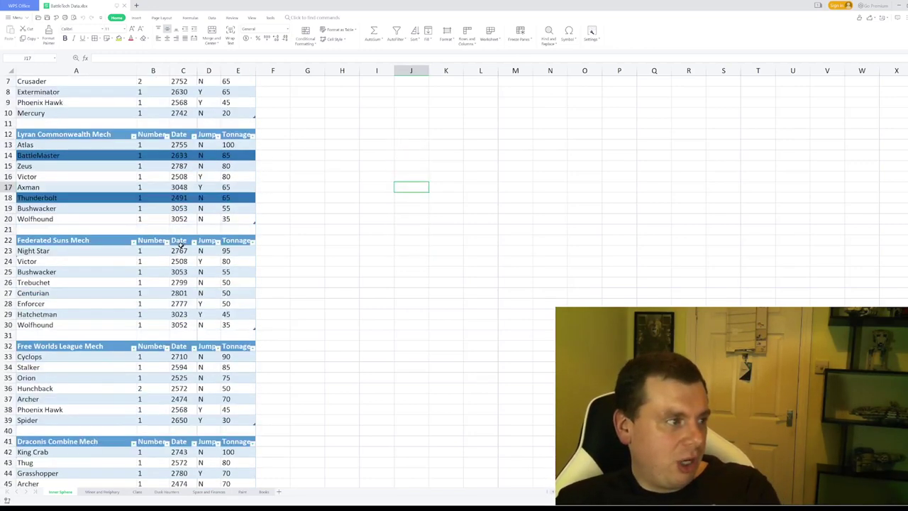
{"action": "scroll", "coordinate": [151, 290], "scroll_direction": "up", "scroll_amount": 2}
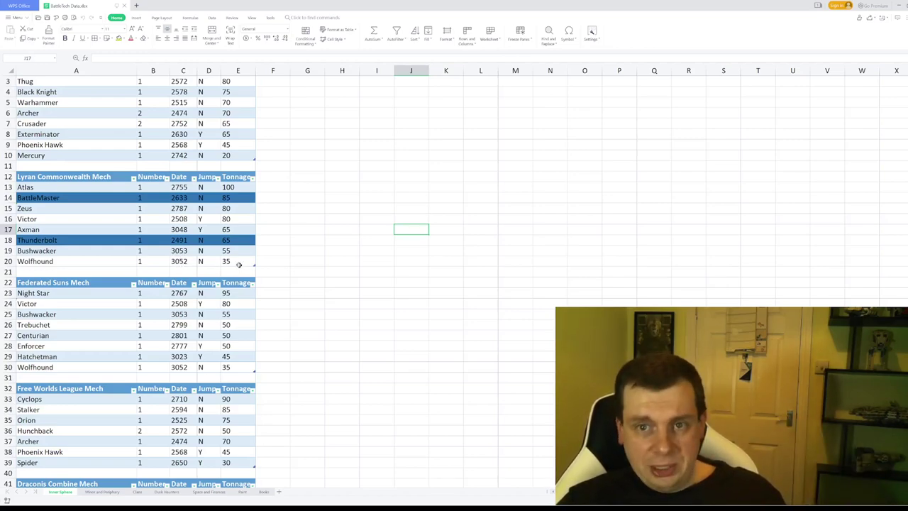
{"action": "scroll", "coordinate": [259, 261], "scroll_direction": "down", "scroll_amount": 3}
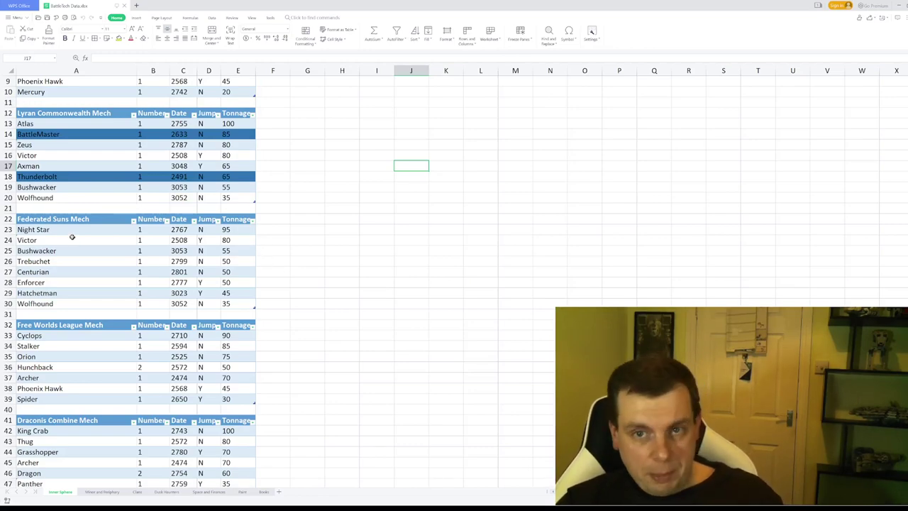
{"action": "scroll", "coordinate": [107, 220], "scroll_direction": "up", "scroll_amount": 1}
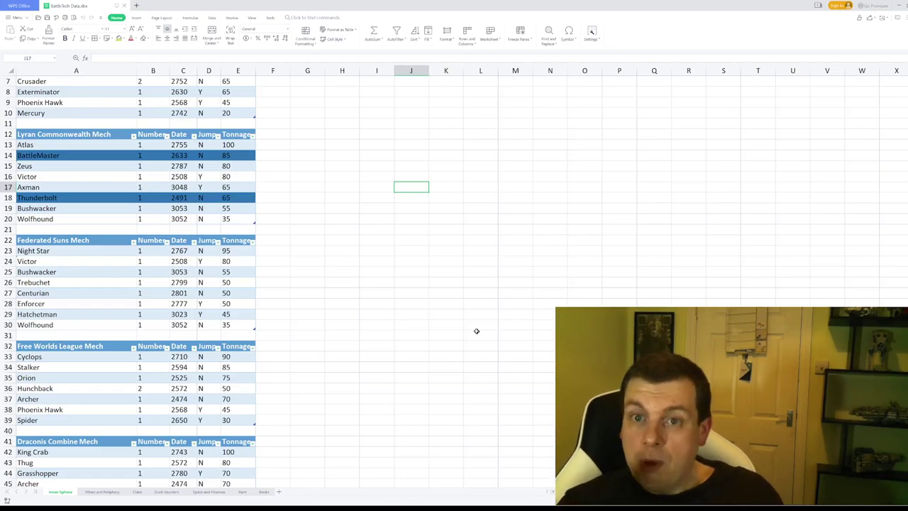
{"action": "scroll", "coordinate": [151, 301], "scroll_direction": "down", "scroll_amount": 2}
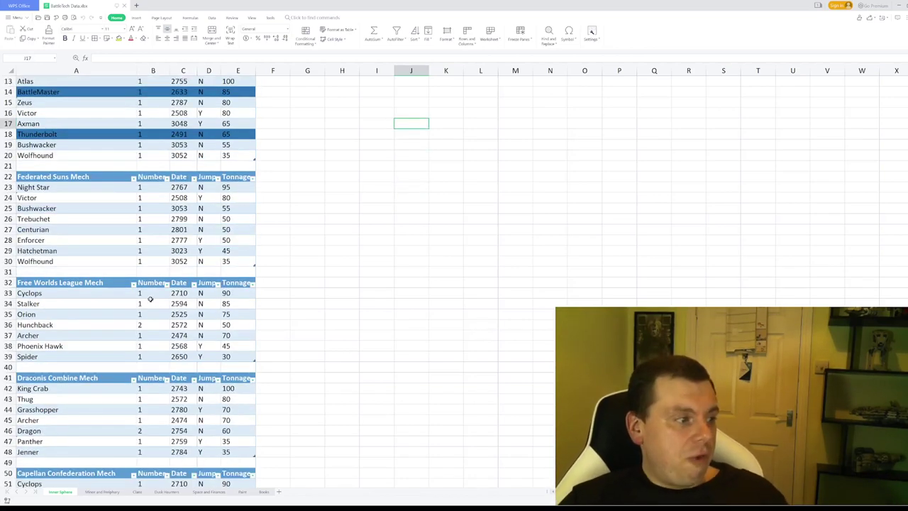
- Review the Free Worlds League, Draconis Combine and Capellan Confederation mech tables on the Inner Sphere sheet
{"action": "scroll", "coordinate": [151, 301], "scroll_direction": "down", "scroll_amount": 5}
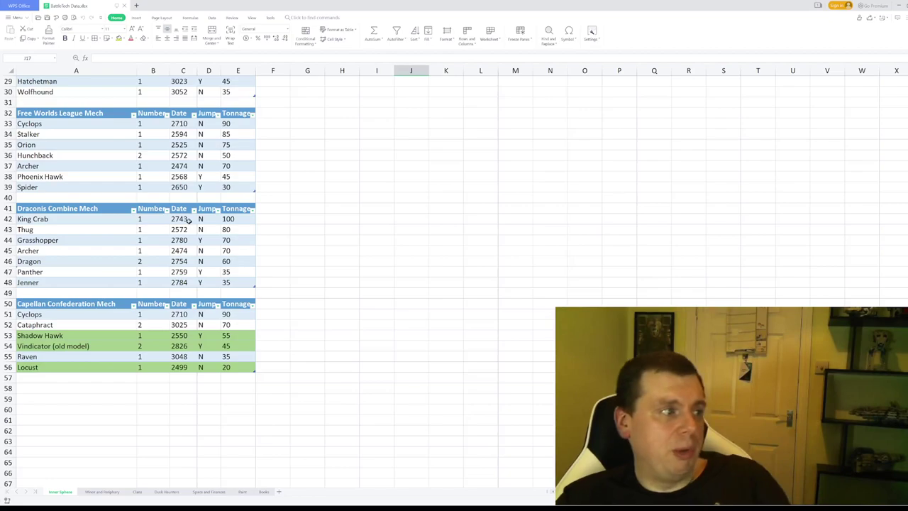
{"action": "scroll", "coordinate": [411, 287], "scroll_direction": "down", "scroll_amount": 3}
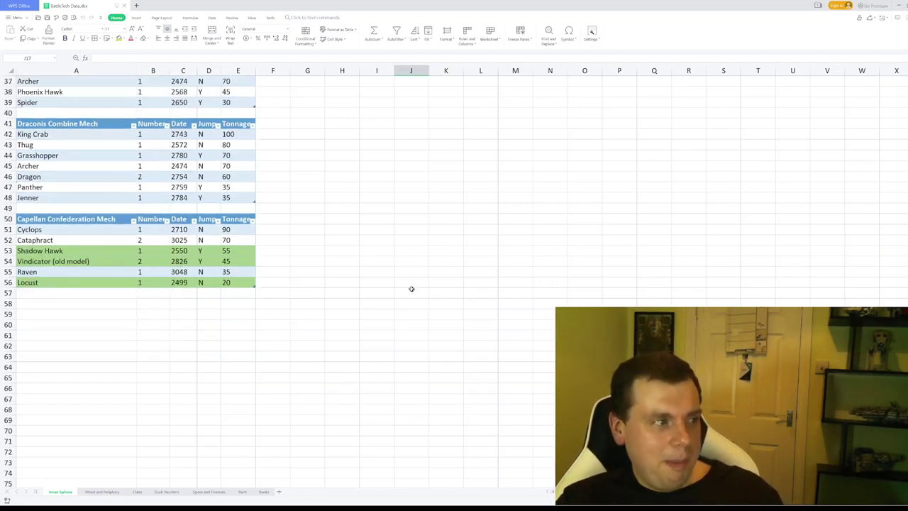
{"action": "scroll", "coordinate": [410, 289], "scroll_direction": "down", "scroll_amount": 1}
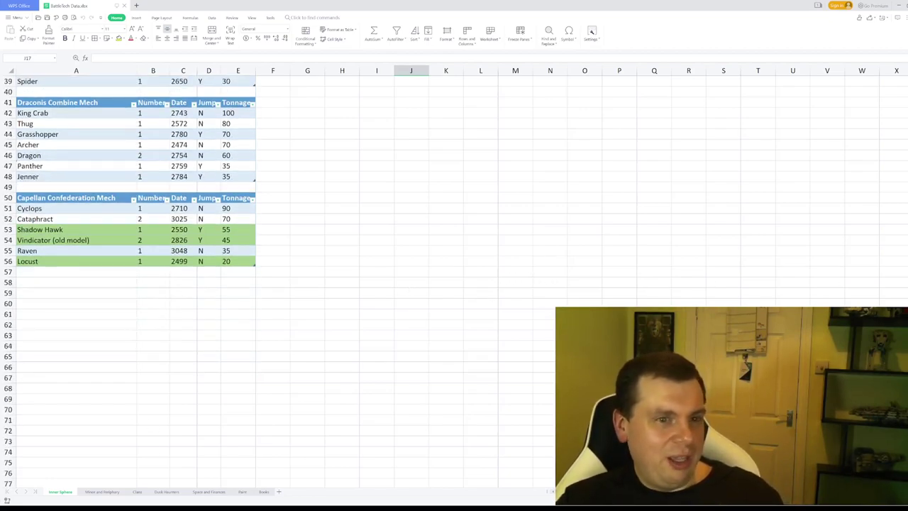
{"action": "scroll", "coordinate": [411, 284], "scroll_direction": "down", "scroll_amount": 1}
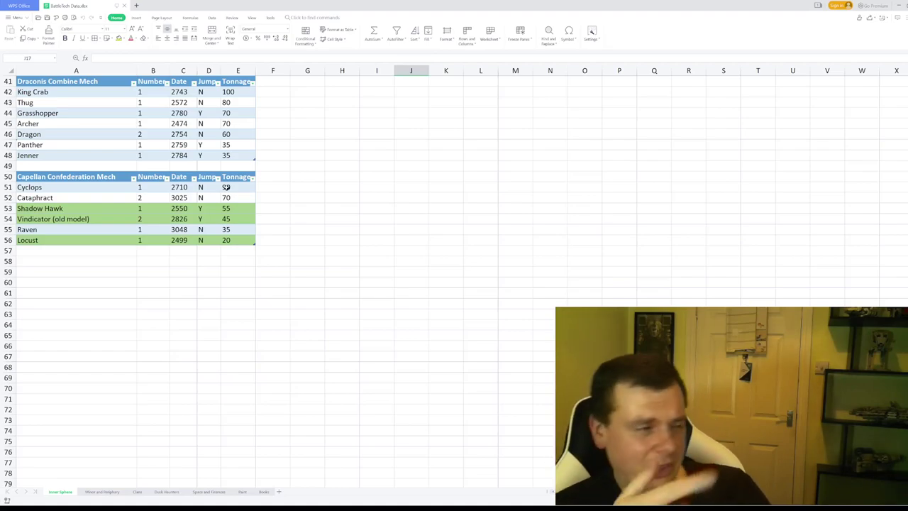
{"action": "scroll", "coordinate": [226, 188], "scroll_direction": "up", "scroll_amount": 1}
{"action": "scroll", "coordinate": [226, 187], "scroll_direction": "up", "scroll_amount": 7}
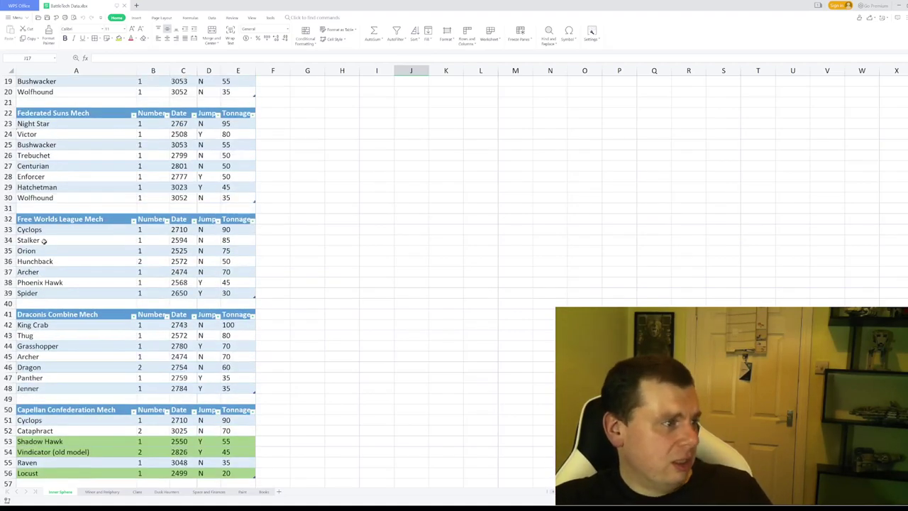
{"action": "scroll", "coordinate": [167, 305], "scroll_direction": "down", "scroll_amount": 7}
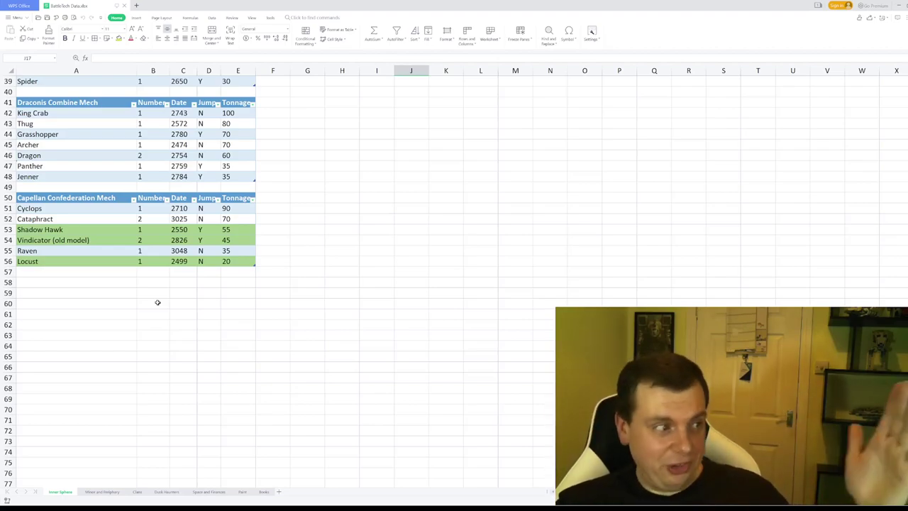
- Compare the mech rosters of all Inner Sphere factions, from Com Guards through Capellan Confederation
{"action": "scroll", "coordinate": [170, 310], "scroll_direction": "up", "scroll_amount": 9}
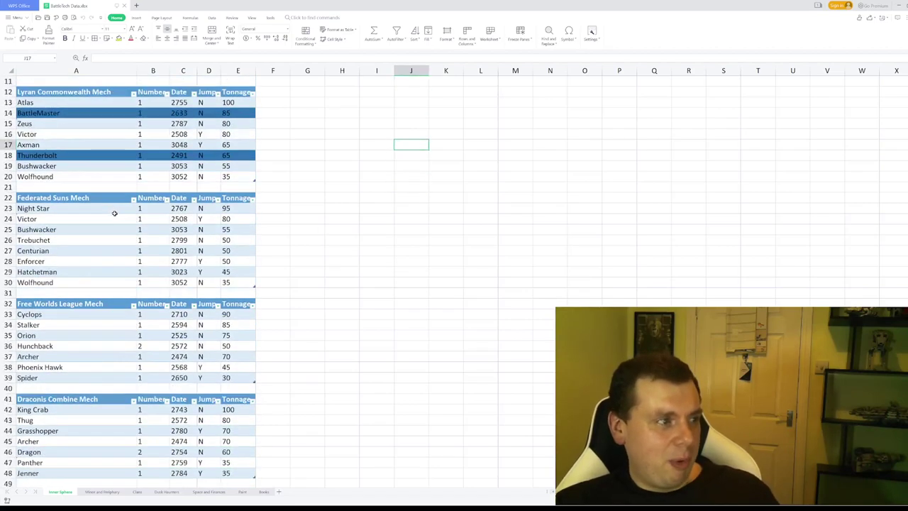
{"action": "scroll", "coordinate": [69, 444], "scroll_direction": "down", "scroll_amount": 2}
{"action": "scroll", "coordinate": [121, 396], "scroll_direction": "down", "scroll_amount": 2}
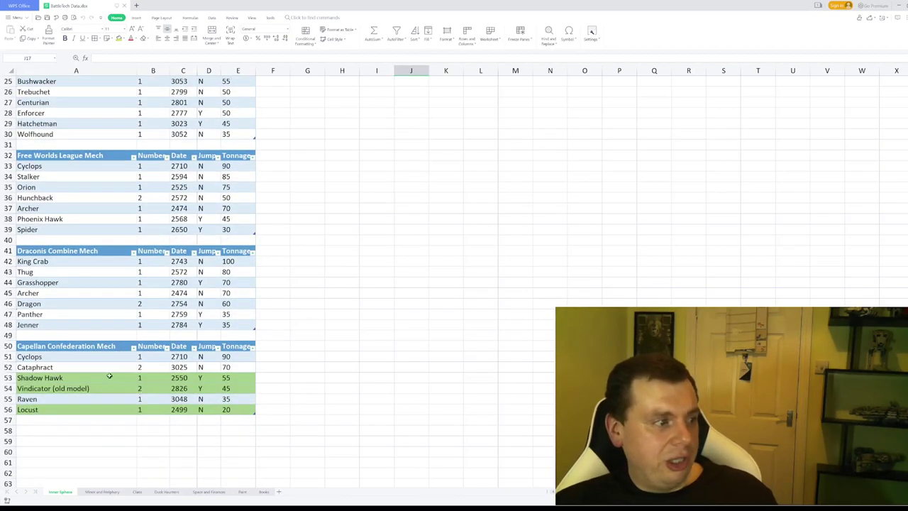
{"action": "scroll", "coordinate": [74, 381], "scroll_direction": "up", "scroll_amount": 8}
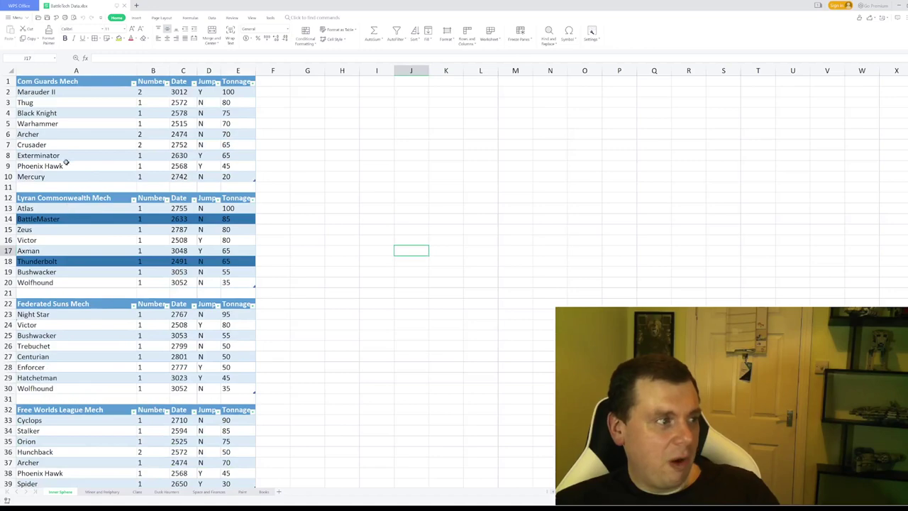
{"action": "scroll", "coordinate": [85, 231], "scroll_direction": "down", "scroll_amount": 2}
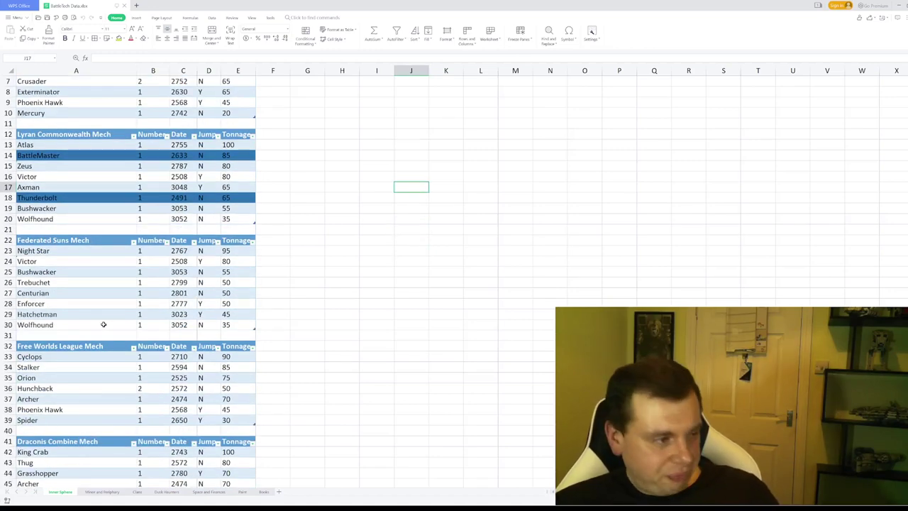
{"action": "scroll", "coordinate": [92, 298], "scroll_direction": "down", "scroll_amount": 1}
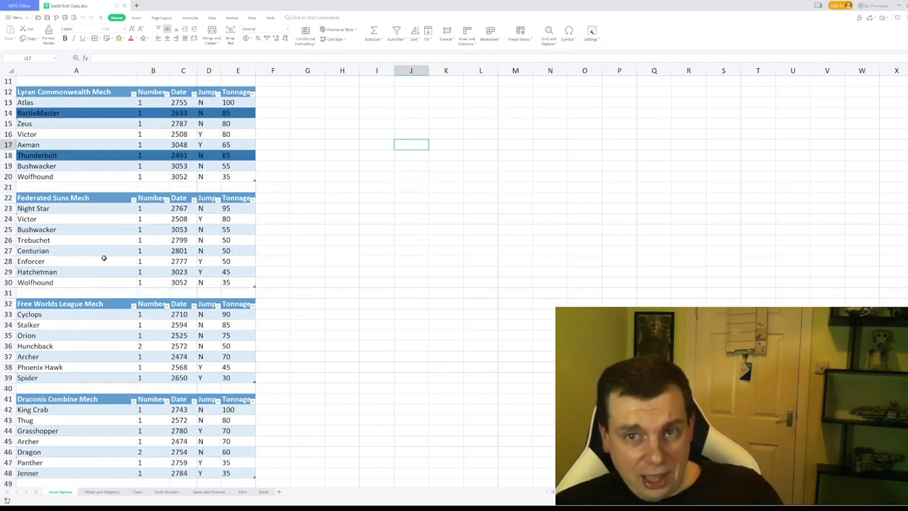
{"action": "scroll", "coordinate": [116, 334], "scroll_direction": "down", "scroll_amount": 3}
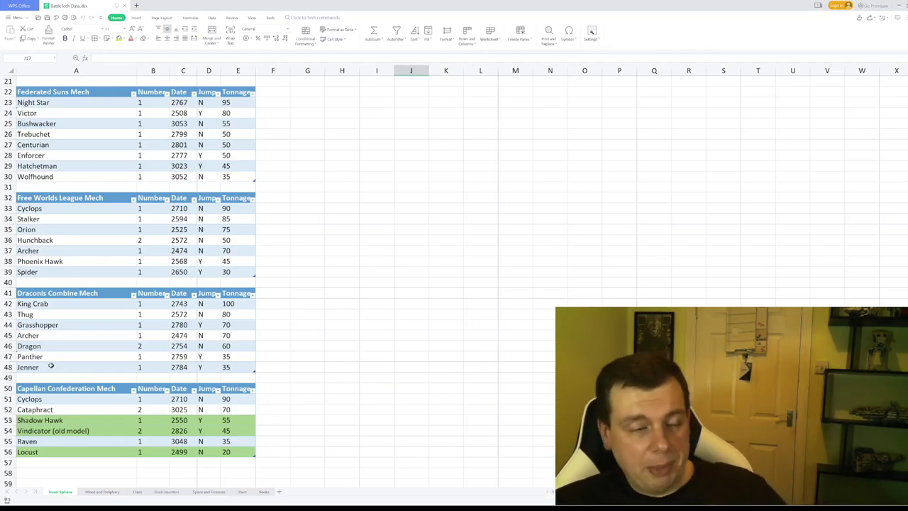
- Open the Minor and Periphery sheet and review the Free Rasalhague Republic, Taurian, Pirate and Local Govt mech tables
{"action": "left_click", "coordinate": [101, 492]}
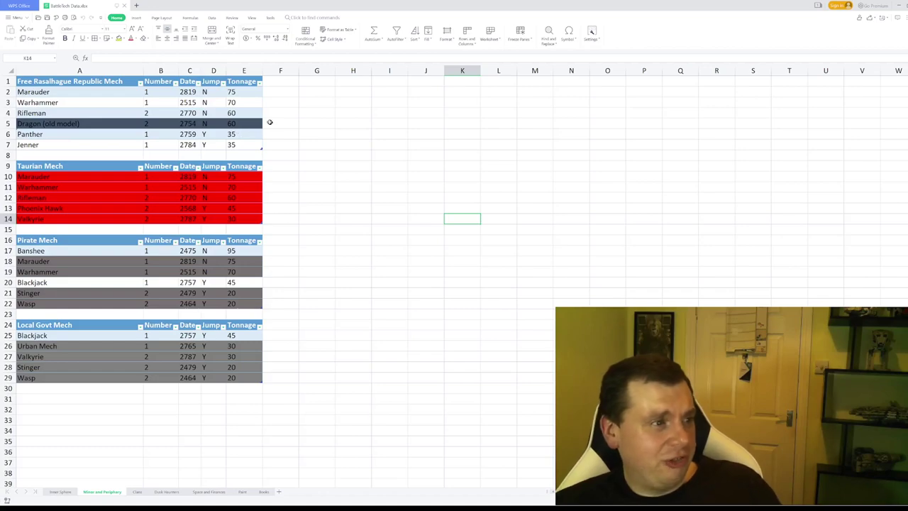
{"action": "left_click", "coordinate": [302, 146]}
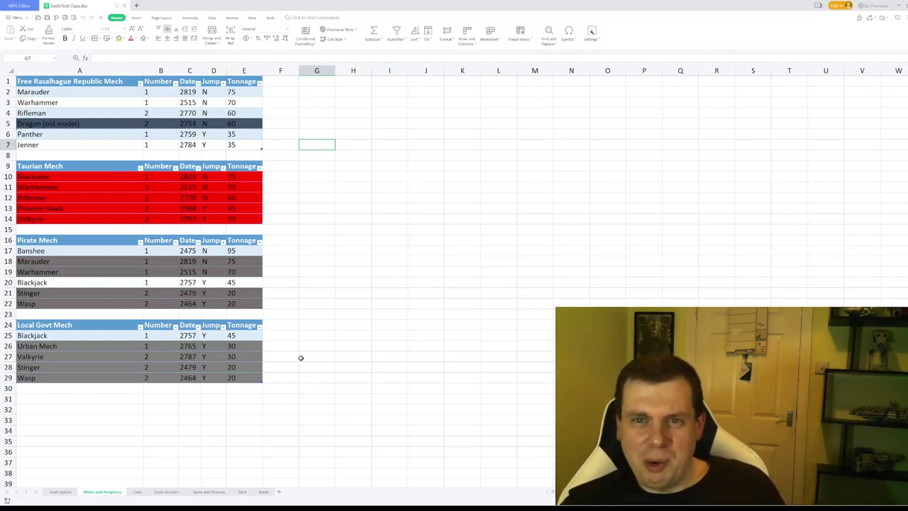
- Open the Clans sheet and review the Clan Wolf, Jade Falcon, Ghost Bear and Smoke Jaguar mech tables
{"action": "left_click", "coordinate": [136, 491]}
{"action": "scroll", "coordinate": [272, 330], "scroll_direction": "up", "scroll_amount": 4}
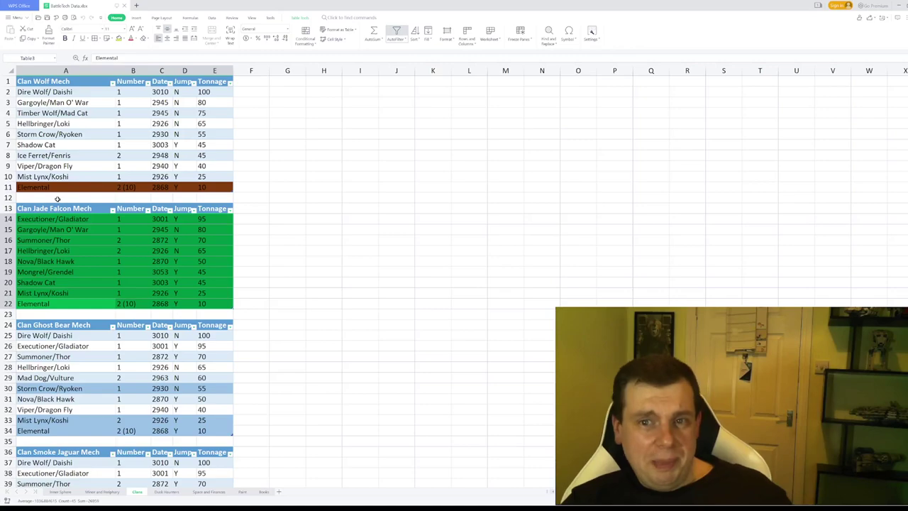
{"action": "scroll", "coordinate": [58, 199], "scroll_direction": "down", "scroll_amount": 2}
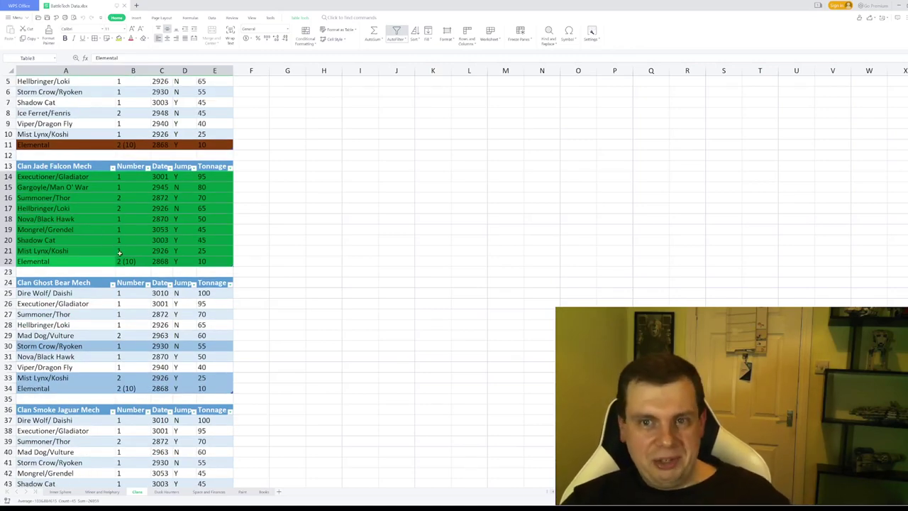
{"action": "scroll", "coordinate": [118, 254], "scroll_direction": "down", "scroll_amount": 1}
{"action": "scroll", "coordinate": [107, 287], "scroll_direction": "up", "scroll_amount": 3}
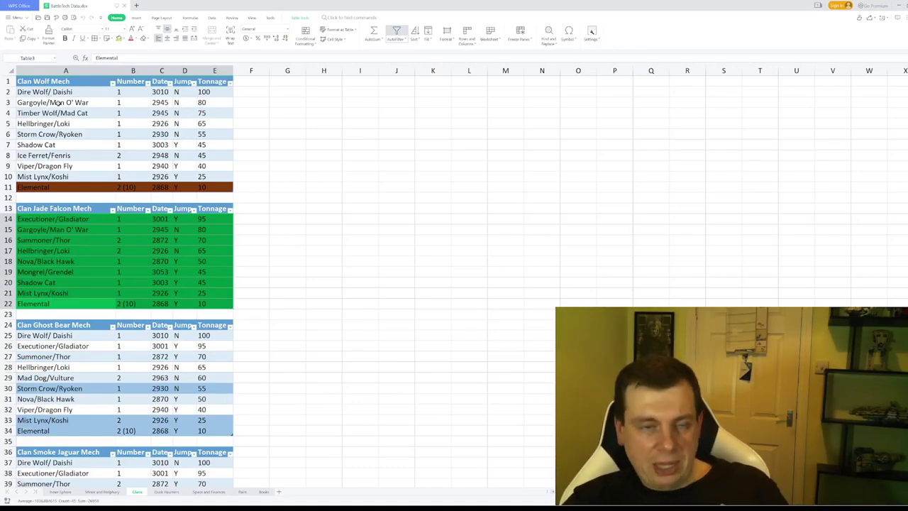
{"action": "scroll", "coordinate": [78, 186], "scroll_direction": "down", "scroll_amount": 4}
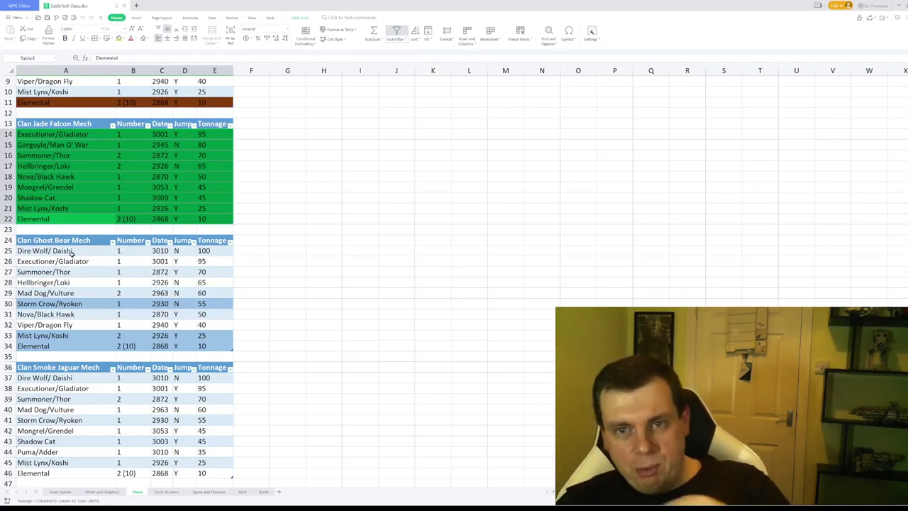
{"action": "scroll", "coordinate": [276, 274], "scroll_direction": "up", "scroll_amount": 3}
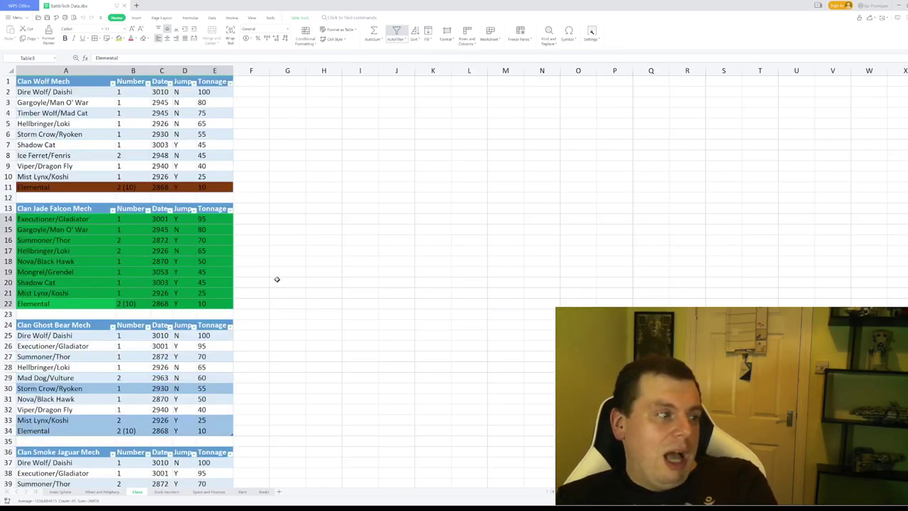
{"action": "scroll", "coordinate": [277, 278], "scroll_direction": "down", "scroll_amount": 1}
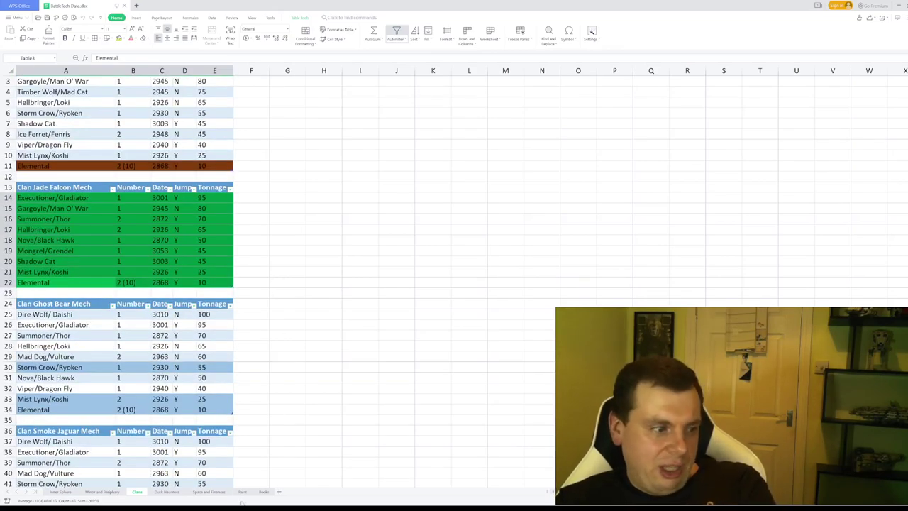
- Return to the Space and Finances sheet, highlight the six Clan star purchase options in rows 18 to 23, and clear the selection
{"action": "left_click", "coordinate": [208, 492]}
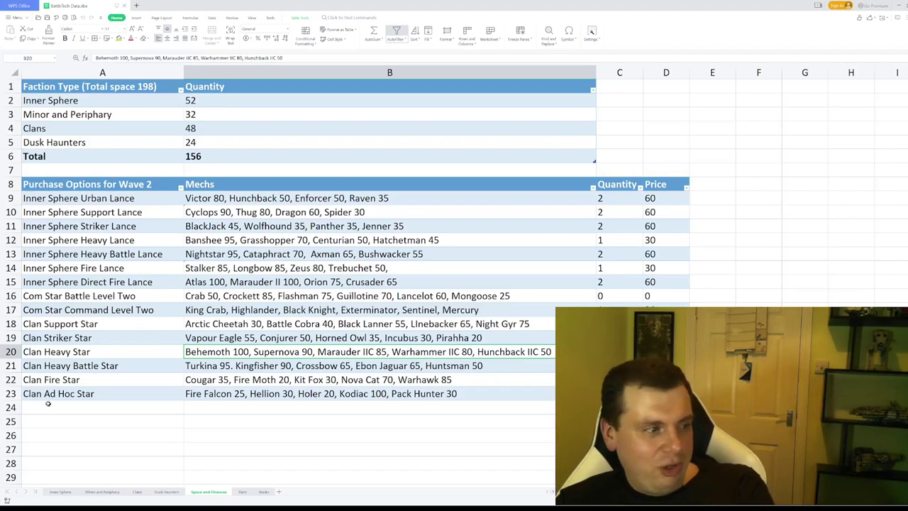
{"action": "left_click_drag", "start_coordinate": [289, 371], "coordinate": [667, 397]}
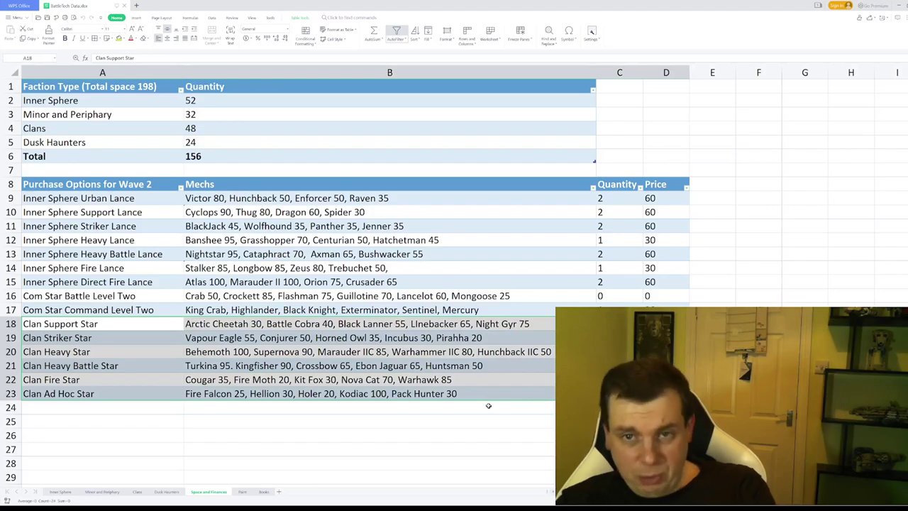
{"action": "left_click", "coordinate": [396, 463]}
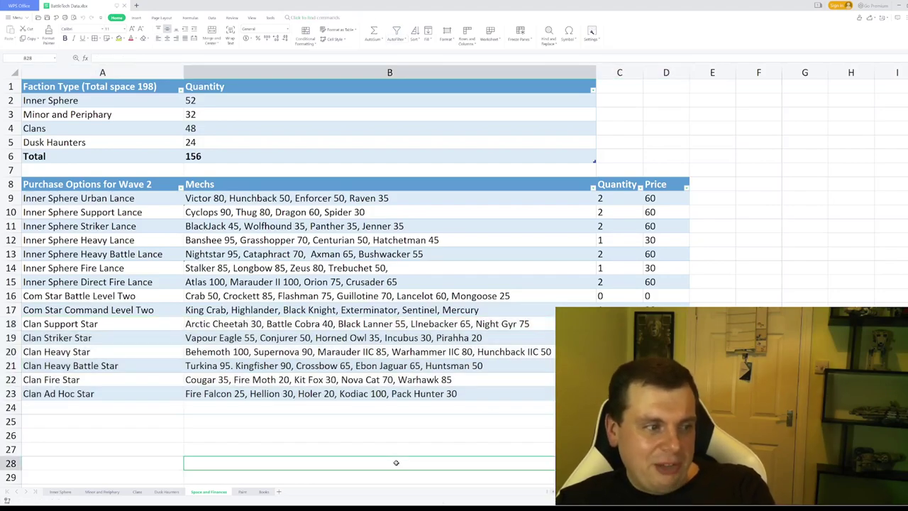
- Check the Clans sheet against the Wave 2 purchase options in Space and Finances, and open the Clan Heavy Star mech list for editing
{"action": "left_click", "coordinate": [139, 492]}
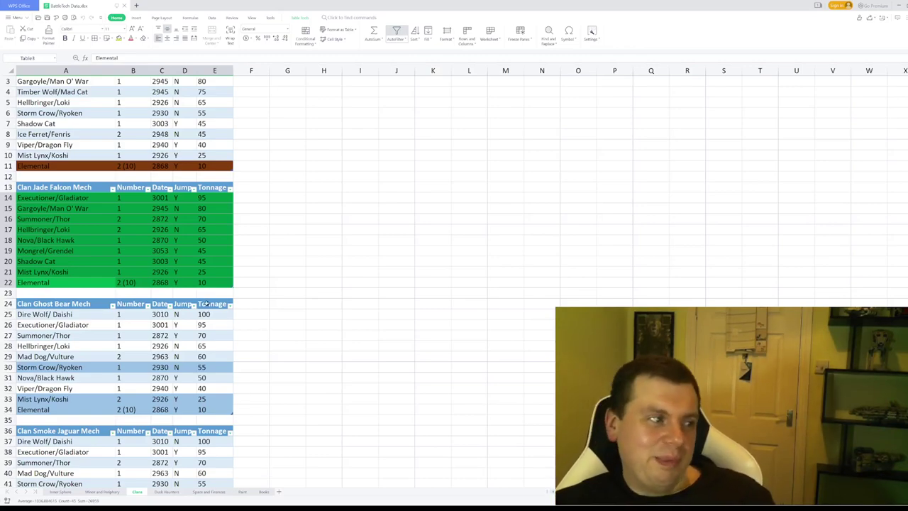
{"action": "scroll", "coordinate": [190, 297], "scroll_direction": "up", "scroll_amount": 1}
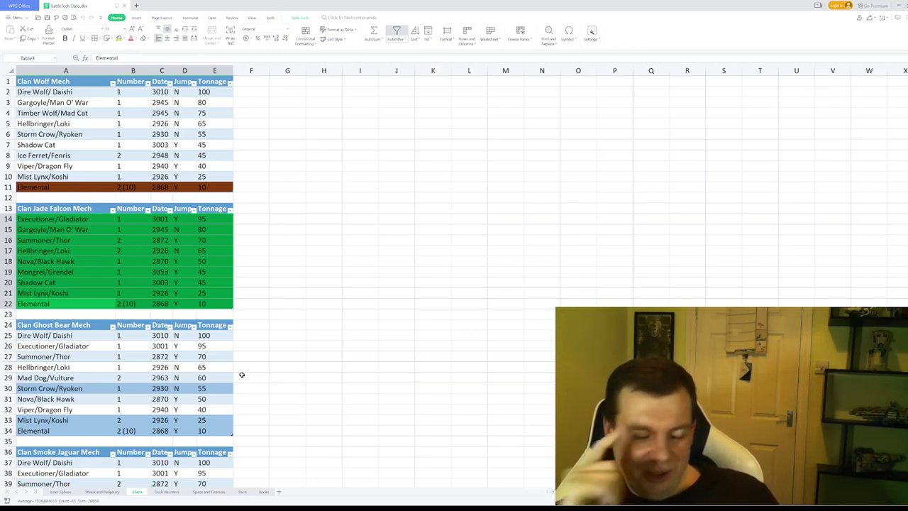
{"action": "left_click", "coordinate": [202, 492]}
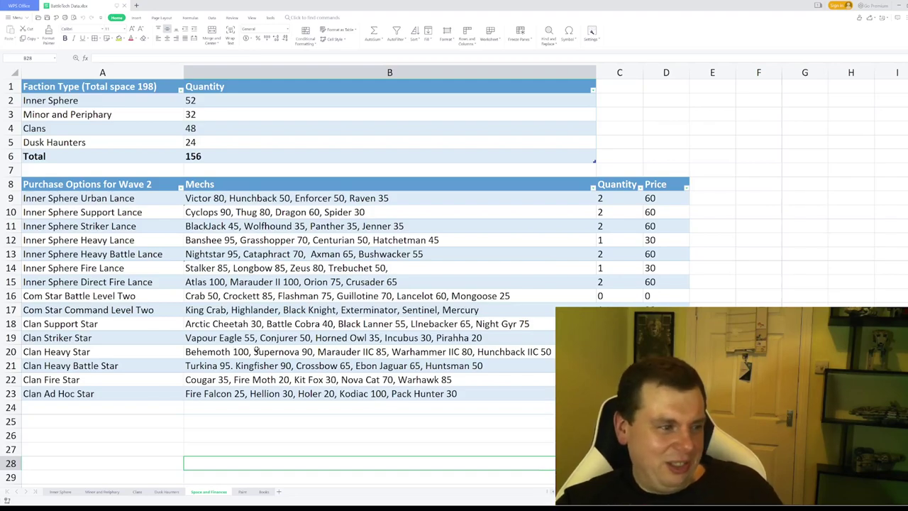
{"action": "double_click", "coordinate": [410, 351]}
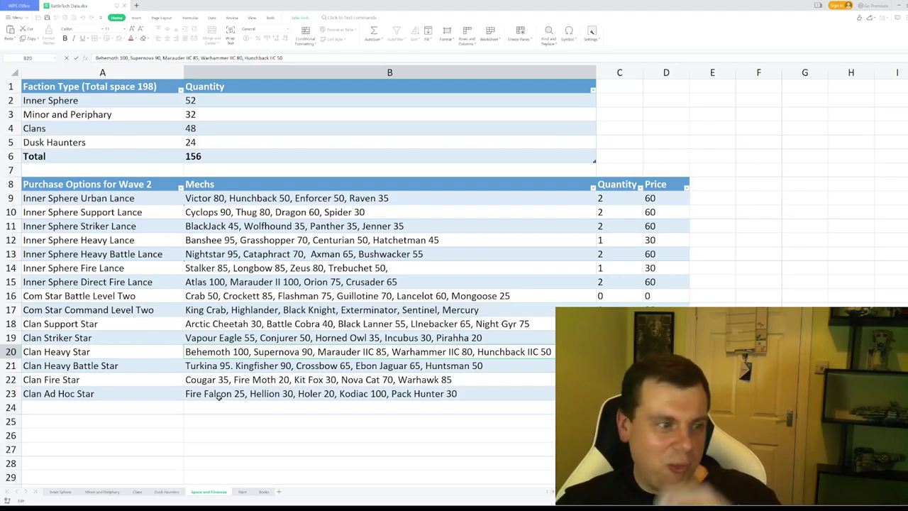
- Return to the Clans sheet and compare the mech tables from Clan Wolf through Clan Smoke Jaguar
{"action": "left_click", "coordinate": [137, 492]}
{"action": "scroll", "coordinate": [164, 303], "scroll_direction": "down", "scroll_amount": 1}
{"action": "scroll", "coordinate": [164, 304], "scroll_direction": "down", "scroll_amount": 2}
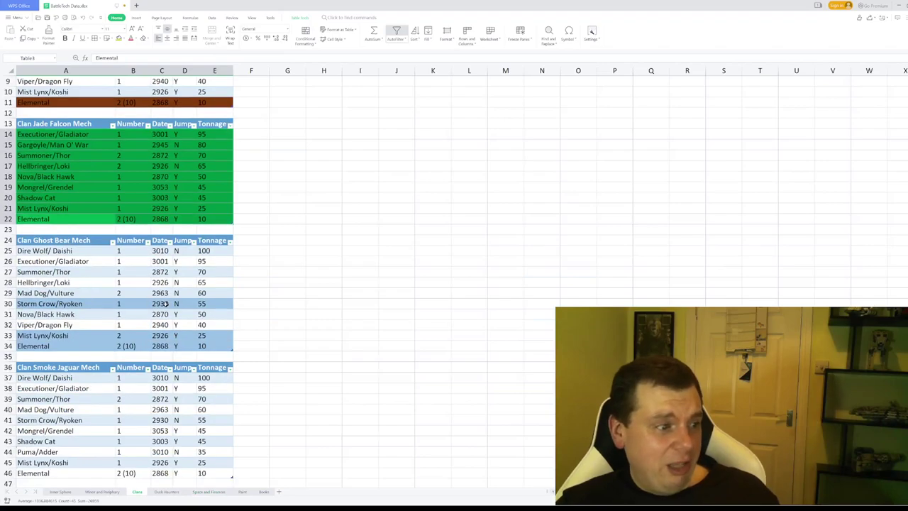
{"action": "scroll", "coordinate": [159, 312], "scroll_direction": "down", "scroll_amount": 2}
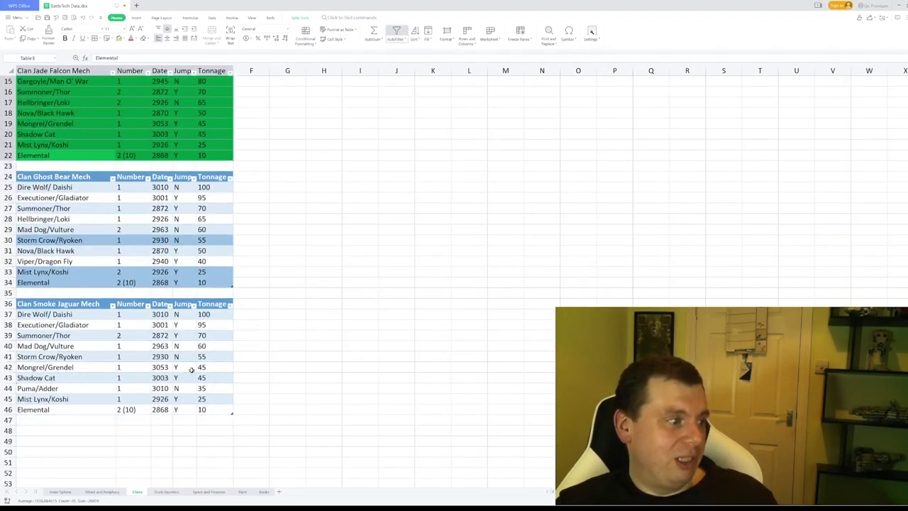
{"action": "scroll", "coordinate": [191, 370], "scroll_direction": "up", "scroll_amount": 5}
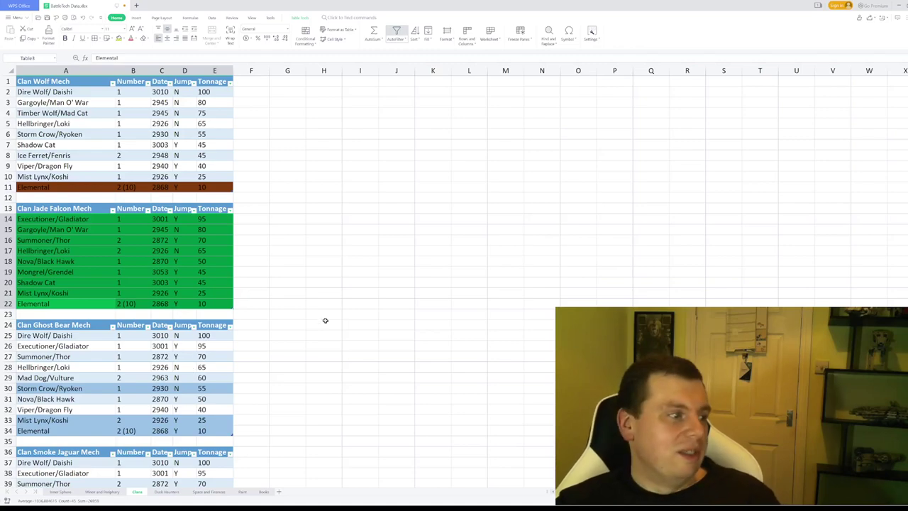
{"action": "scroll", "coordinate": [329, 330], "scroll_direction": "down", "scroll_amount": 1}
{"action": "scroll", "coordinate": [328, 331], "scroll_direction": "down", "scroll_amount": 1}
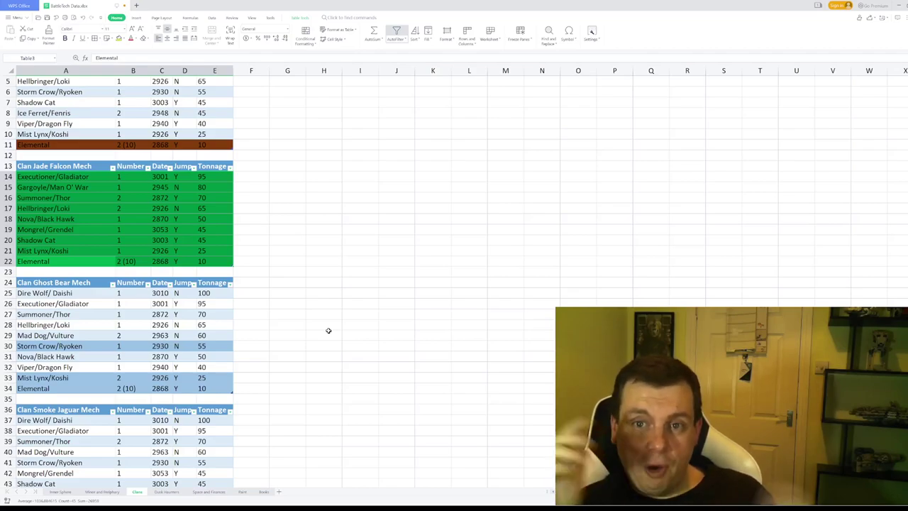
{"action": "scroll", "coordinate": [312, 321], "scroll_direction": "up", "scroll_amount": 2}
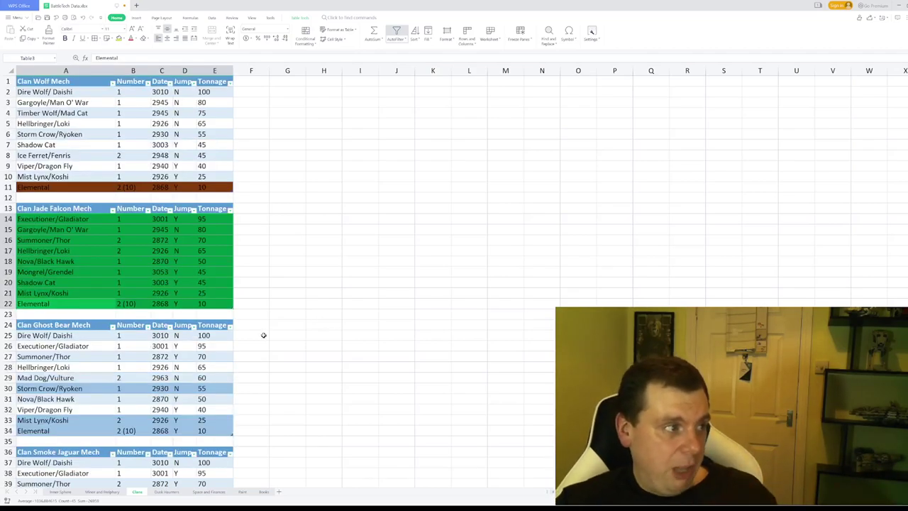
{"action": "scroll", "coordinate": [239, 309], "scroll_direction": "down", "scroll_amount": 4}
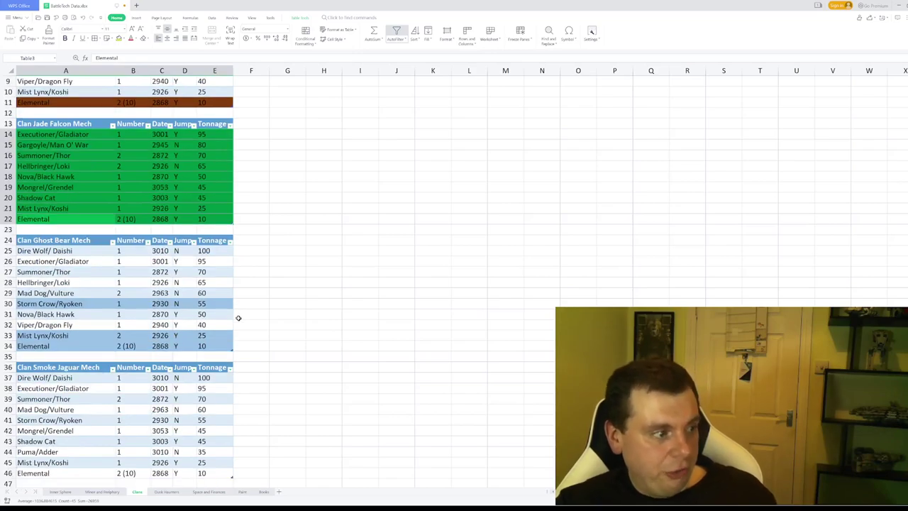
{"action": "scroll", "coordinate": [239, 319], "scroll_direction": "down", "scroll_amount": 2}
{"action": "scroll", "coordinate": [358, 329], "scroll_direction": "up", "scroll_amount": 4}
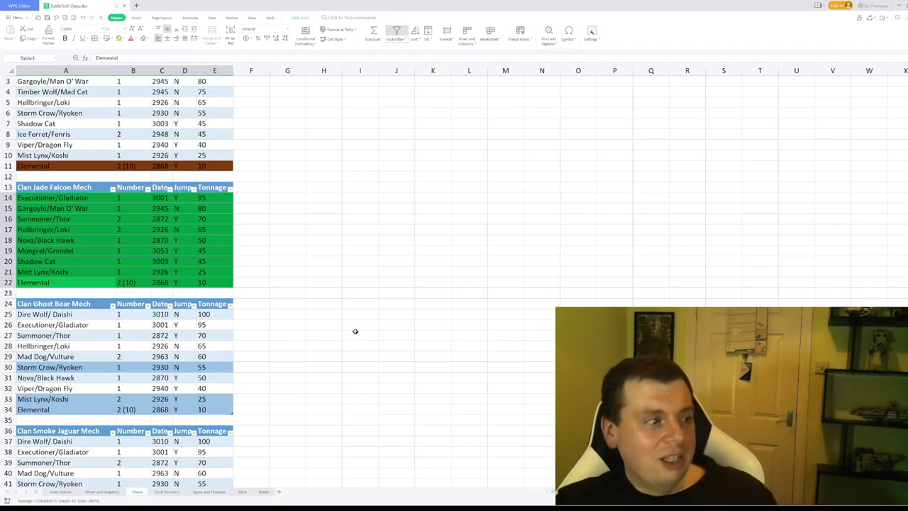
{"action": "scroll", "coordinate": [354, 332], "scroll_direction": "up", "scroll_amount": 1}
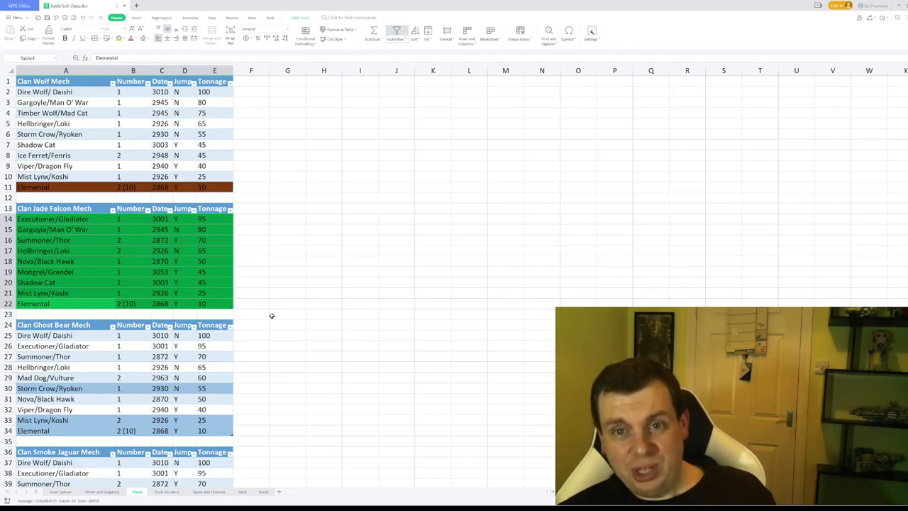
- Review the Dusk Haunters mech roster and the faction paint colours on the Paint sheet
{"action": "left_click", "coordinate": [166, 492]}
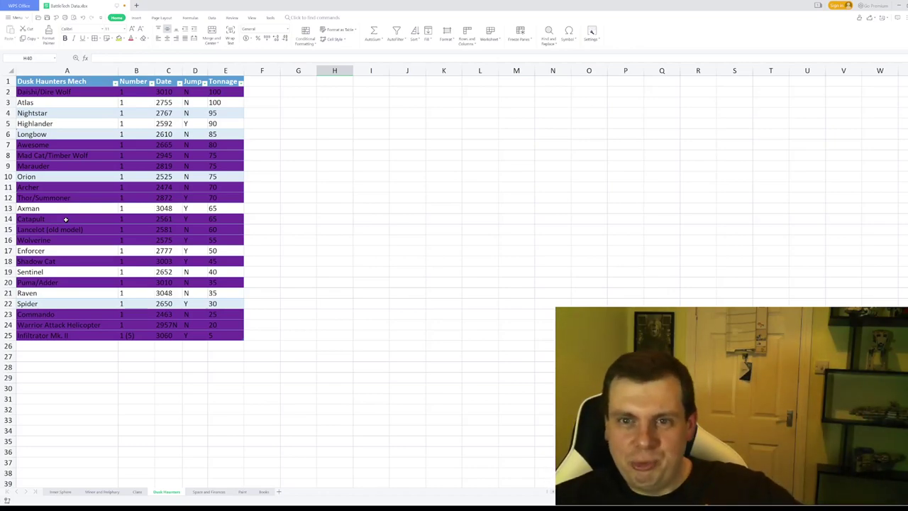
{"action": "left_click", "coordinate": [242, 491]}
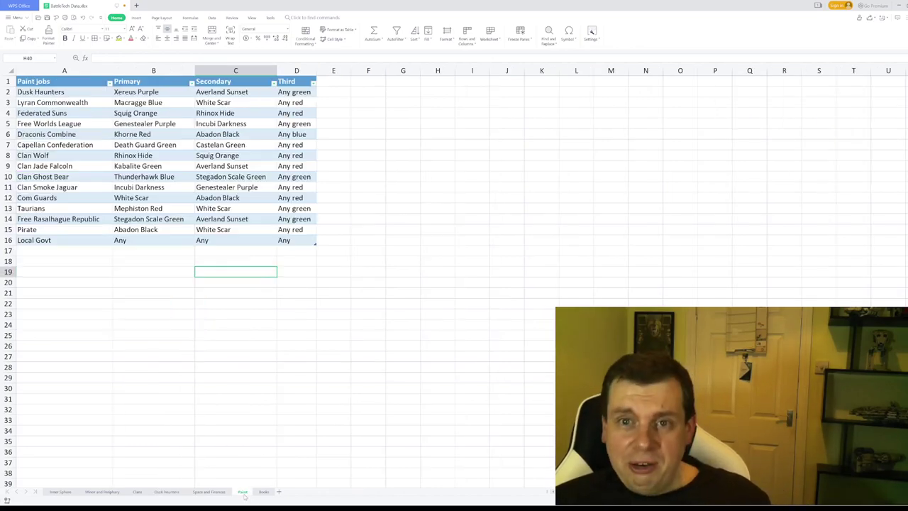
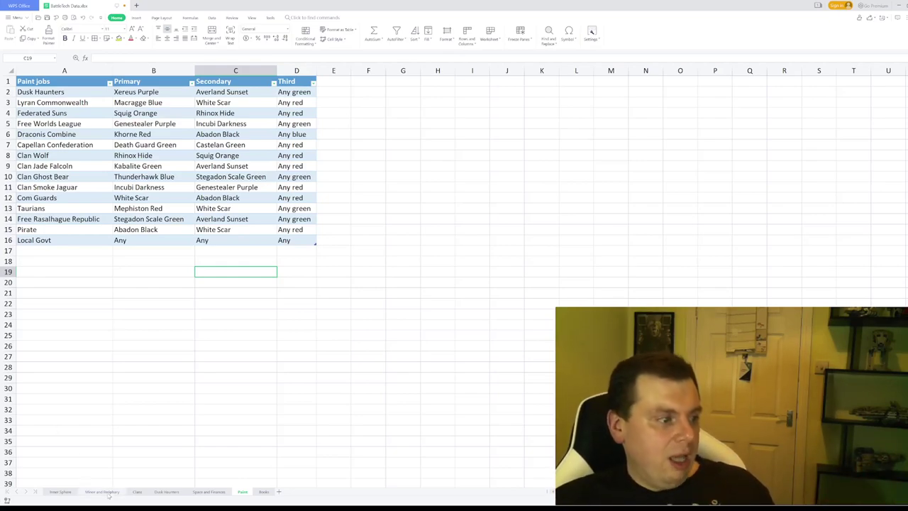
- Go back over the Clans sheet's mech tables and select the Clan Wolf mech entries in rows 2 to 11
{"action": "left_click", "coordinate": [137, 492]}
{"action": "scroll", "coordinate": [299, 362], "scroll_direction": "down", "scroll_amount": 3}
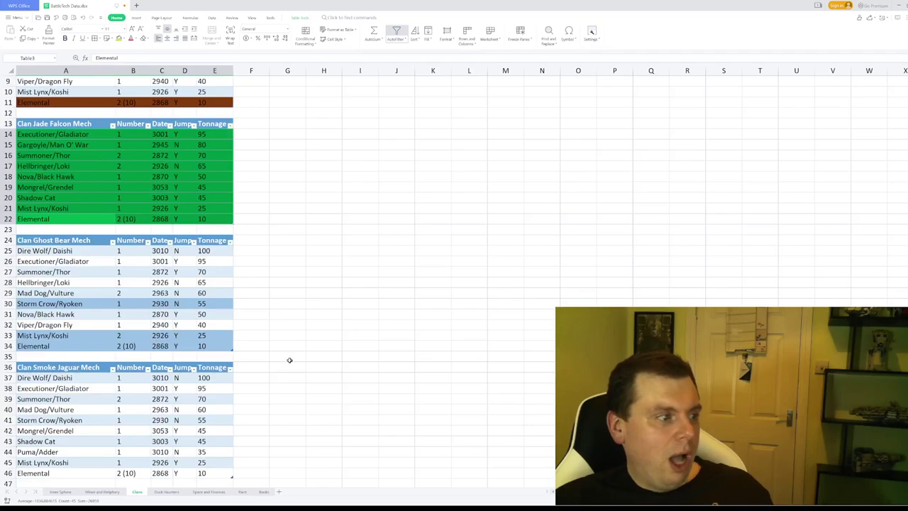
{"action": "scroll", "coordinate": [298, 361], "scroll_direction": "up", "scroll_amount": 2}
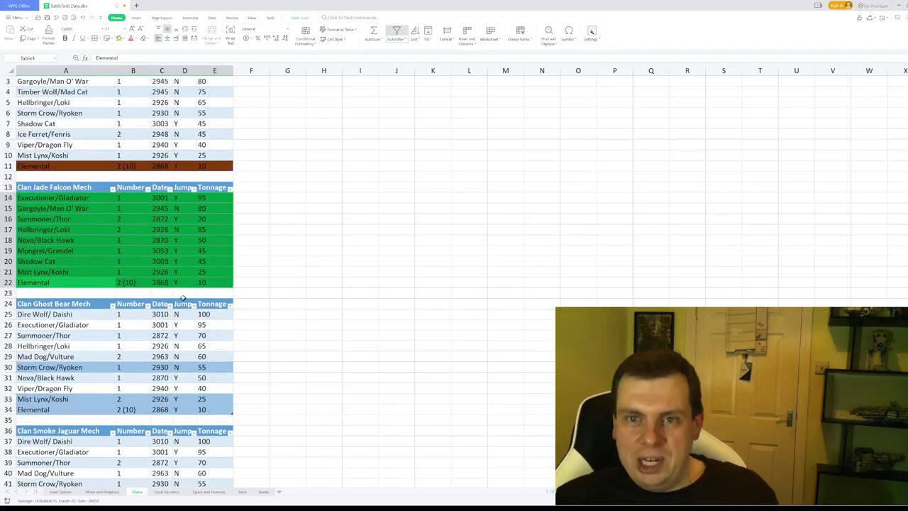
{"action": "scroll", "coordinate": [225, 275], "scroll_direction": "up", "scroll_amount": 1}
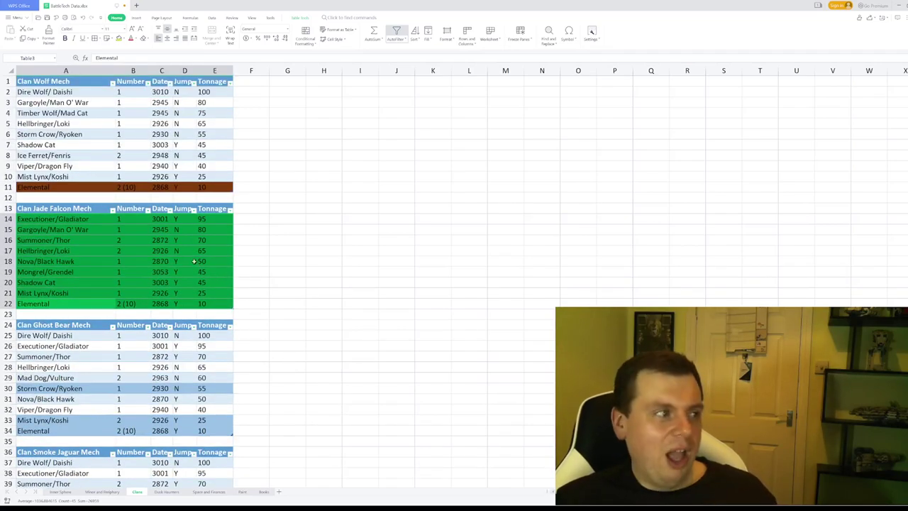
{"action": "scroll", "coordinate": [140, 287], "scroll_direction": "down", "scroll_amount": 2}
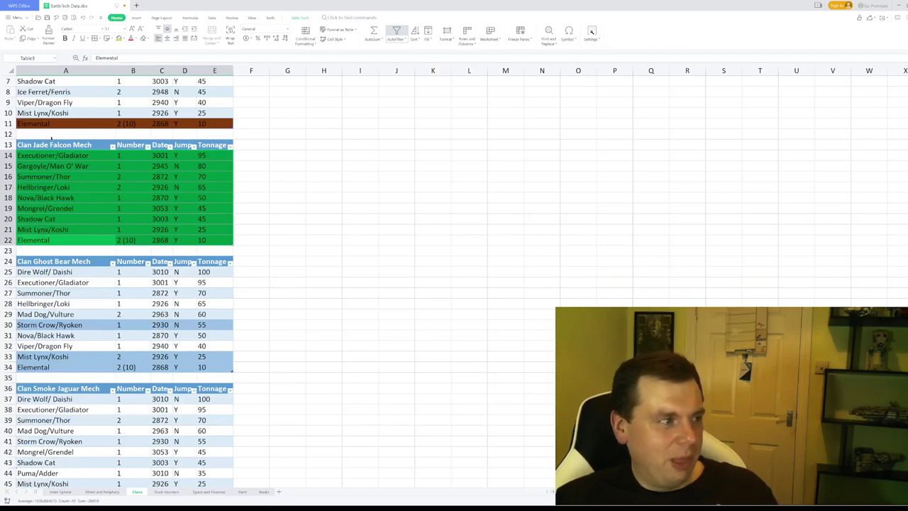
{"action": "scroll", "coordinate": [51, 140], "scroll_direction": "up", "scroll_amount": 2}
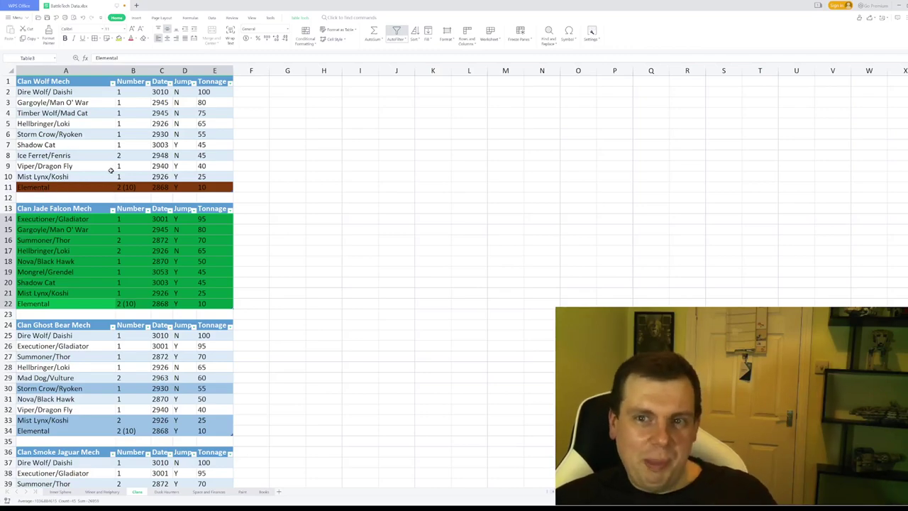
{"action": "left_click_drag", "start_coordinate": [229, 190], "coordinate": [64, 91]}
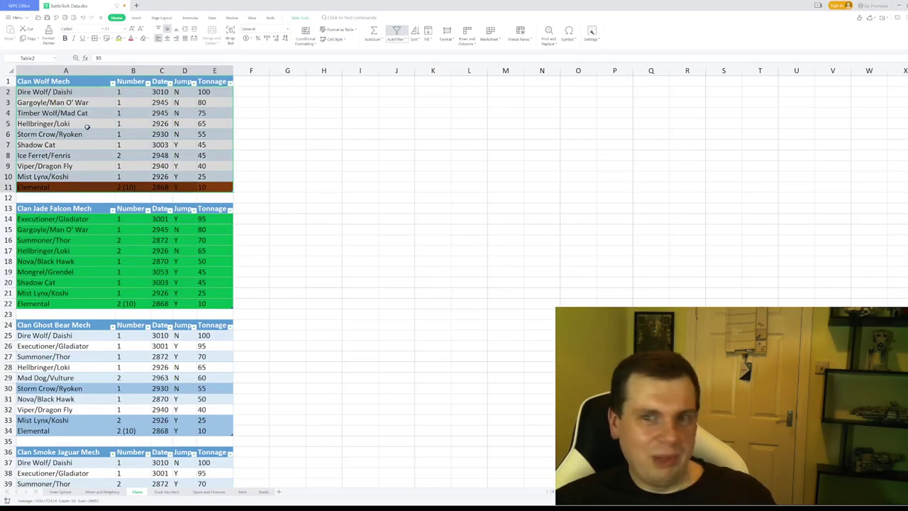